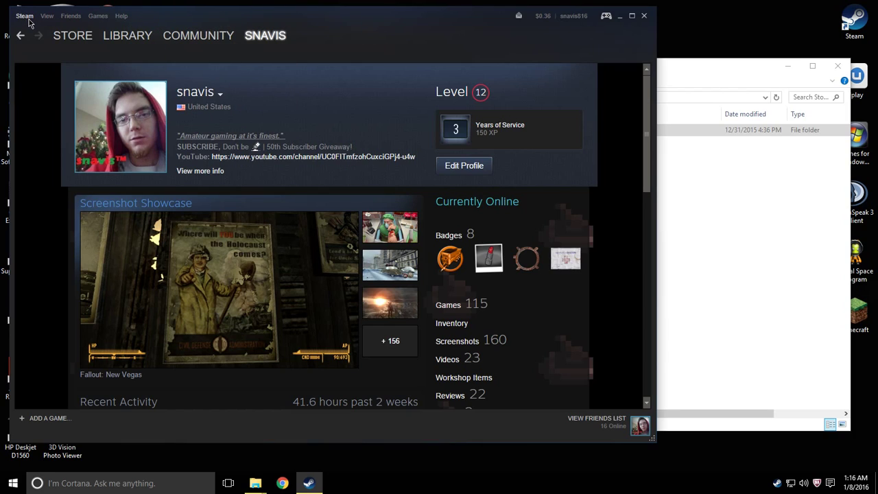
Check Steam's library folders and pick the X: drive in the add-folder picker, then close settings.
left_click(28, 18)
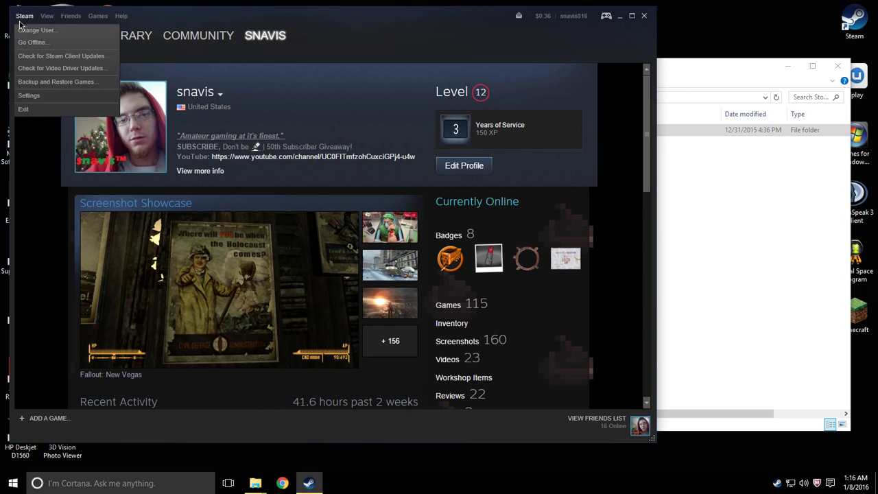
left_click(35, 97)
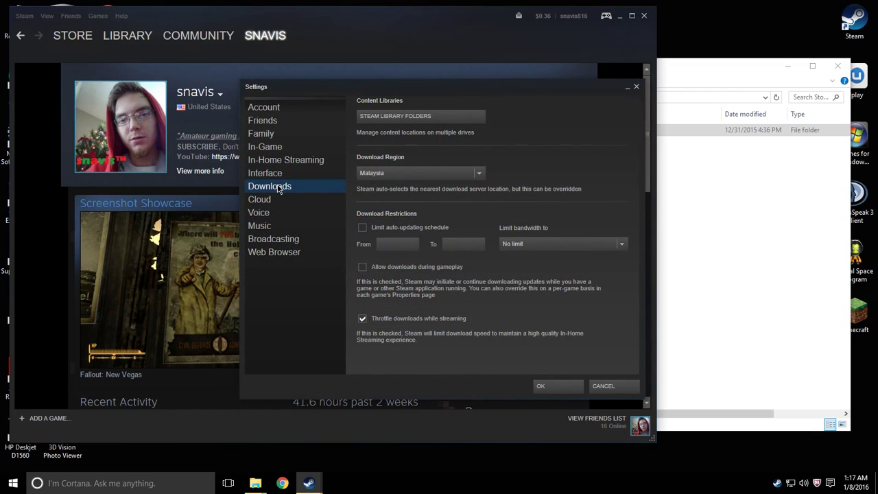
left_click(434, 118)
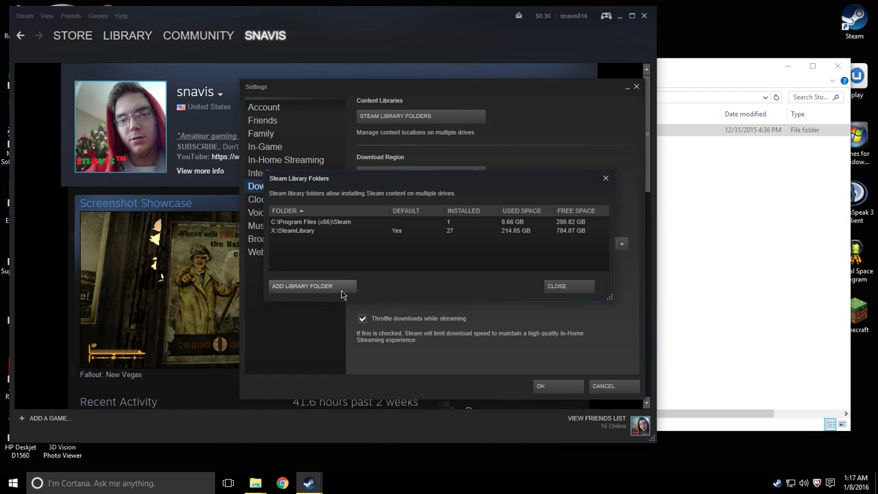
left_click(341, 293)
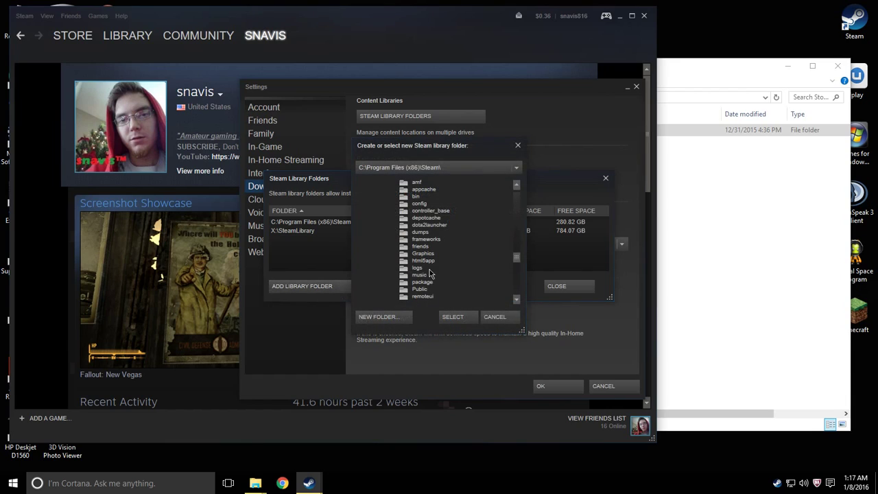
left_click(516, 169)
scroll(384, 199, "down", 1)
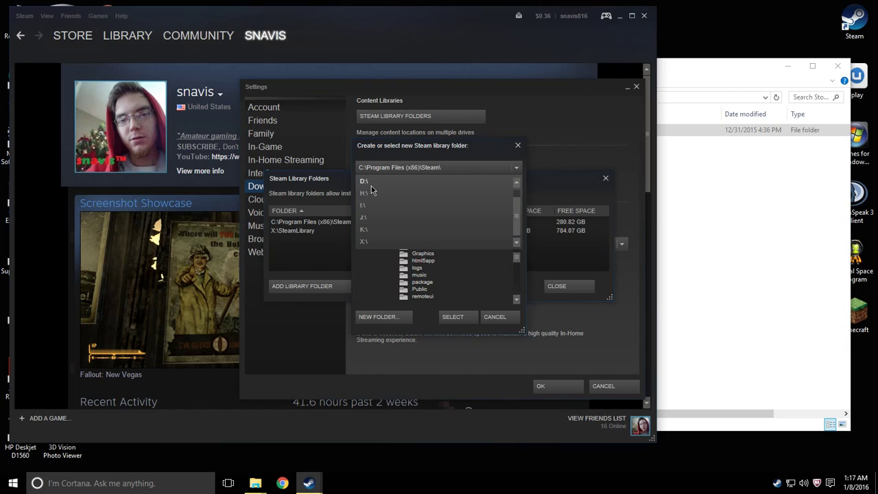
left_click(365, 243)
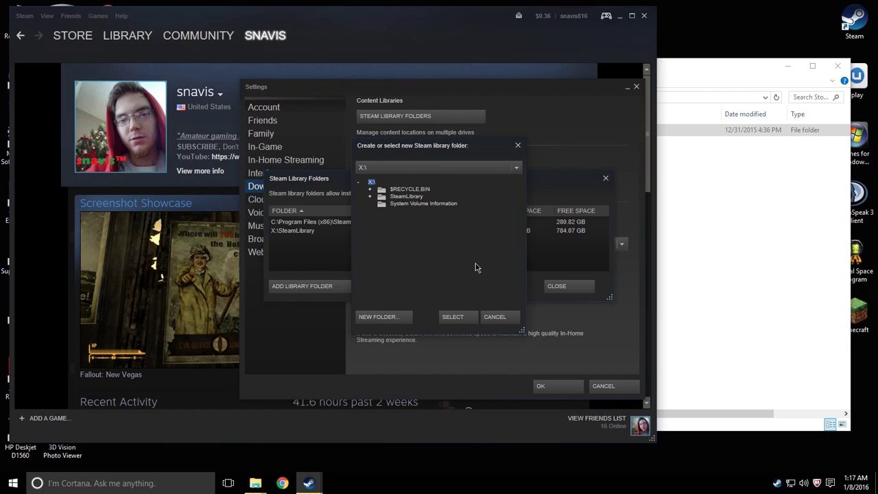
left_click(516, 144)
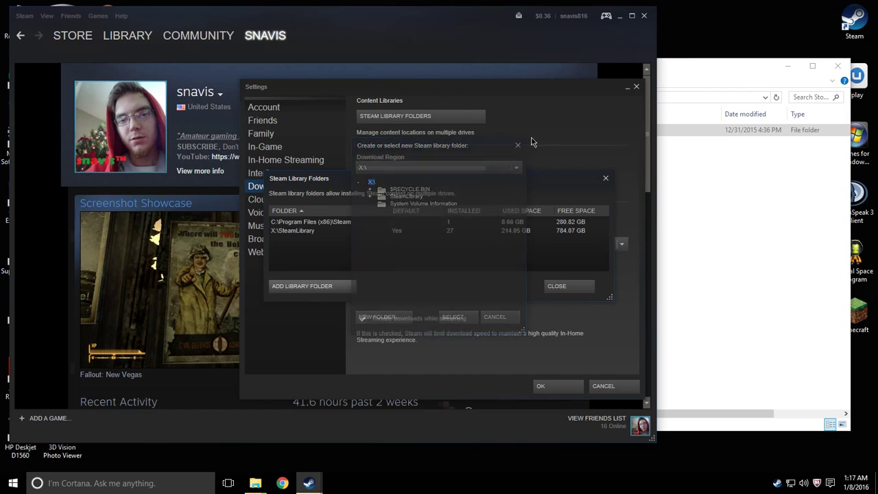
left_click(605, 179)
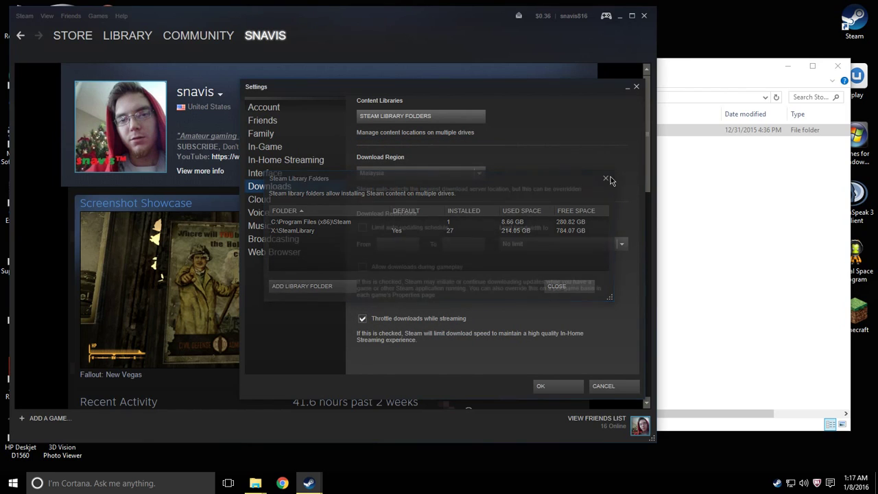
left_click(636, 86)
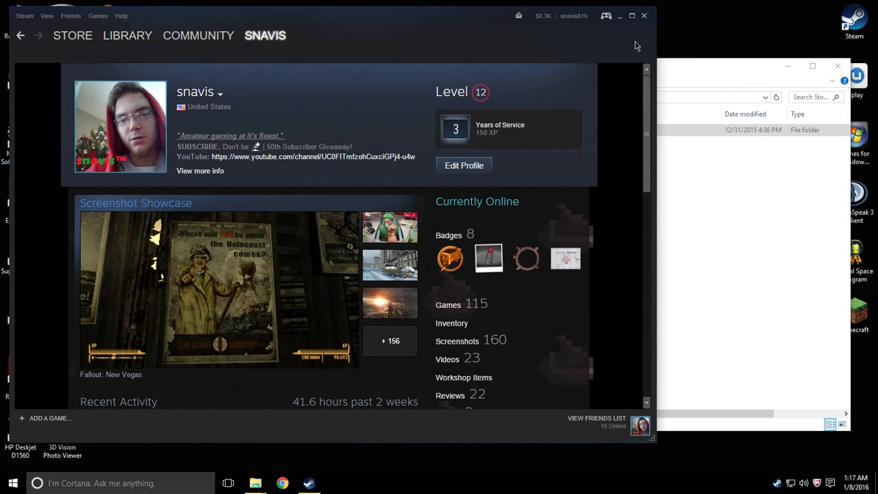
In the Storage (X:) Explorer window, open SteamLibrary\steamapps.
left_click(677, 69)
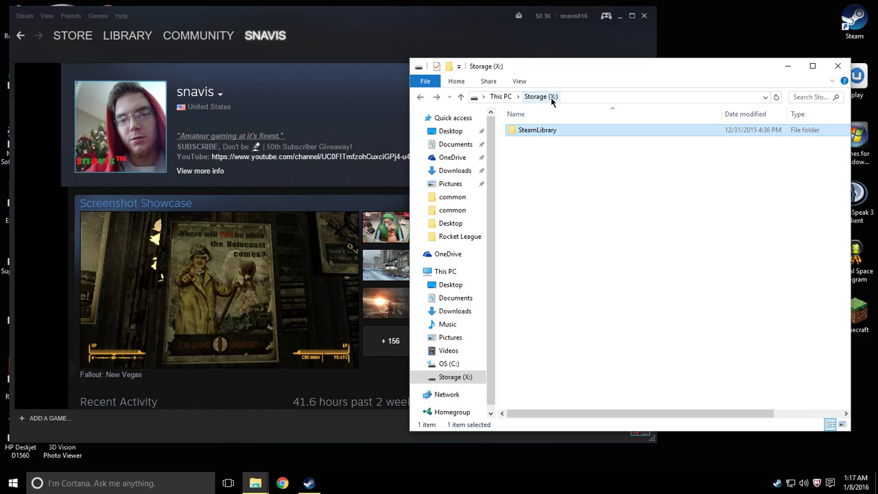
double_click(548, 132)
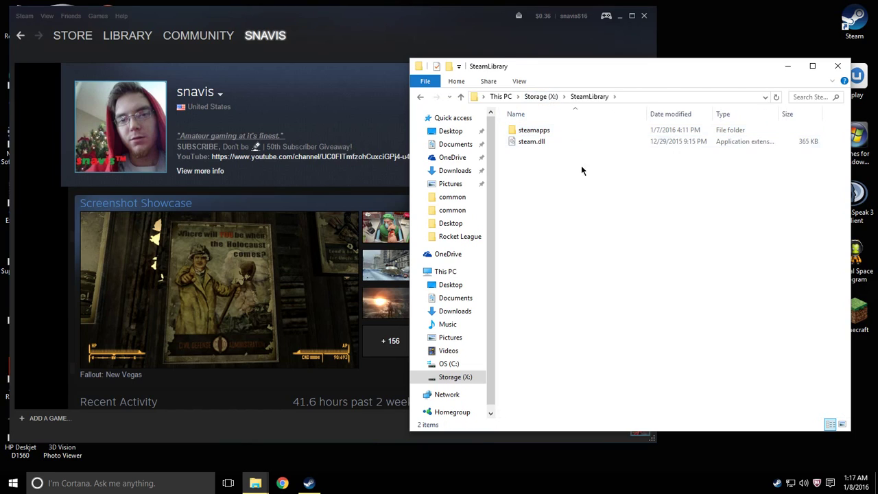
double_click(546, 133)
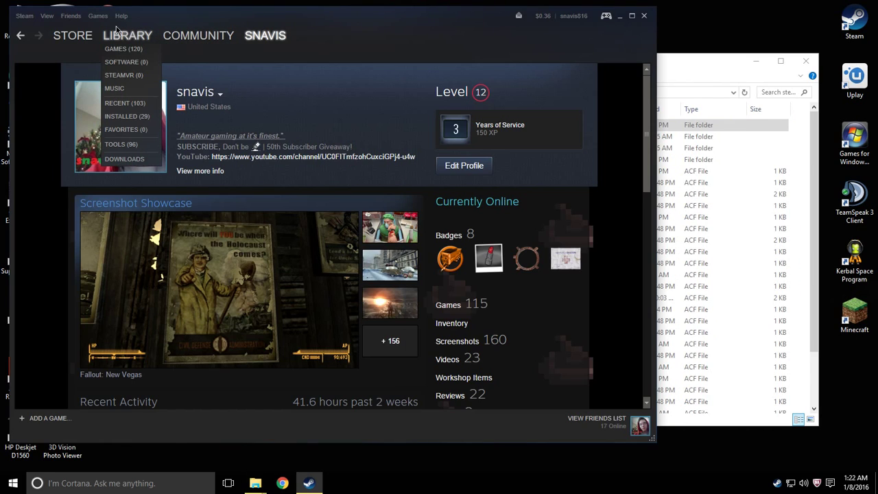
Install Hitman 2: Silent Assassin to C:\Program Files (x86)\Steam and clear its 463.7 MB completed download.
left_click(124, 38)
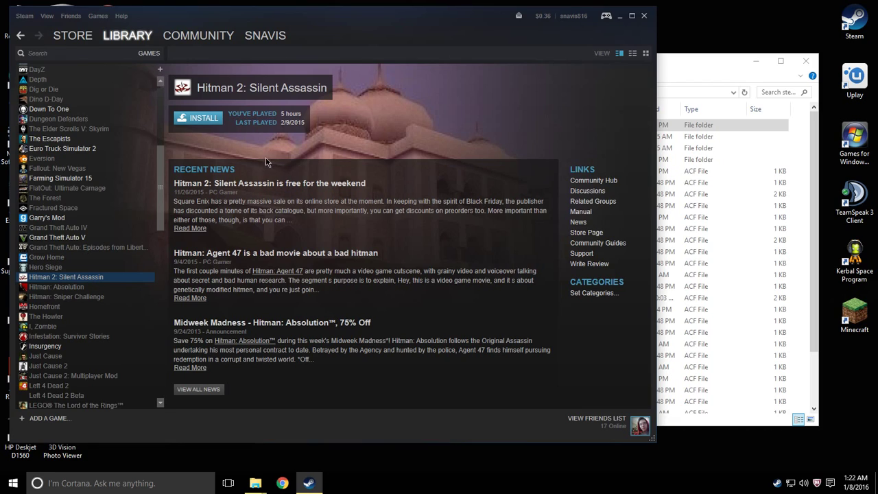
left_click(216, 119)
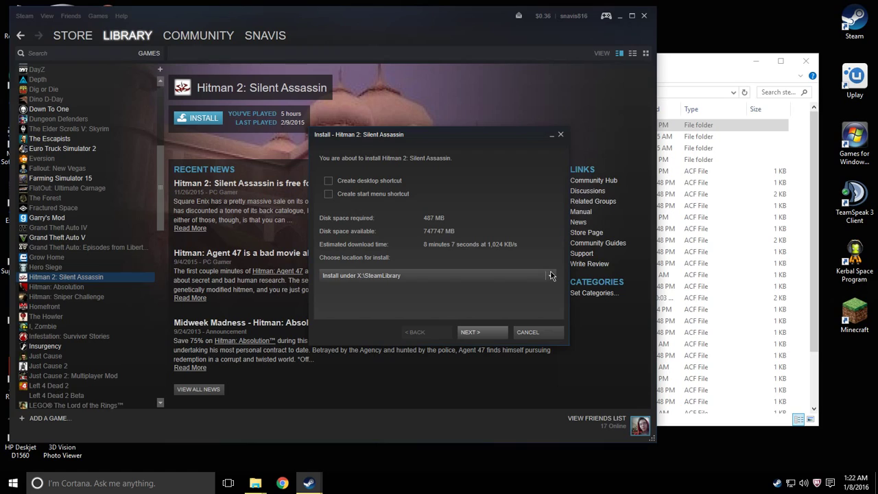
left_click(549, 275)
left_click(425, 289)
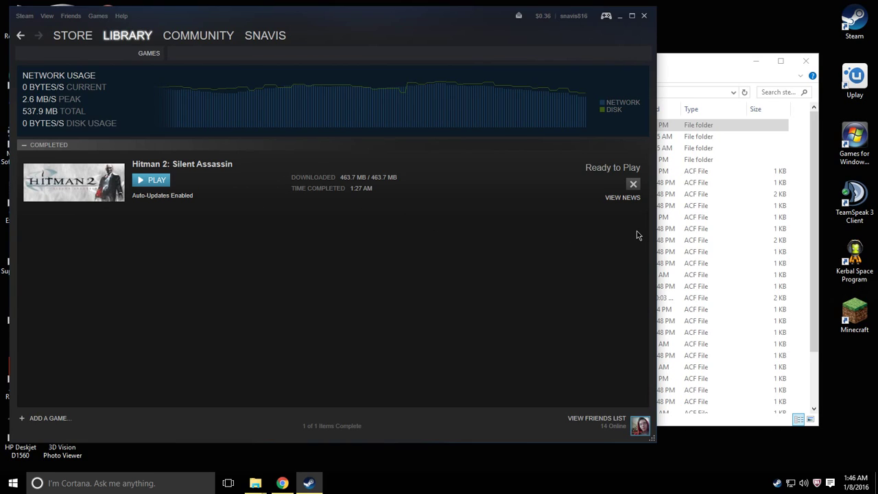
left_click(633, 184)
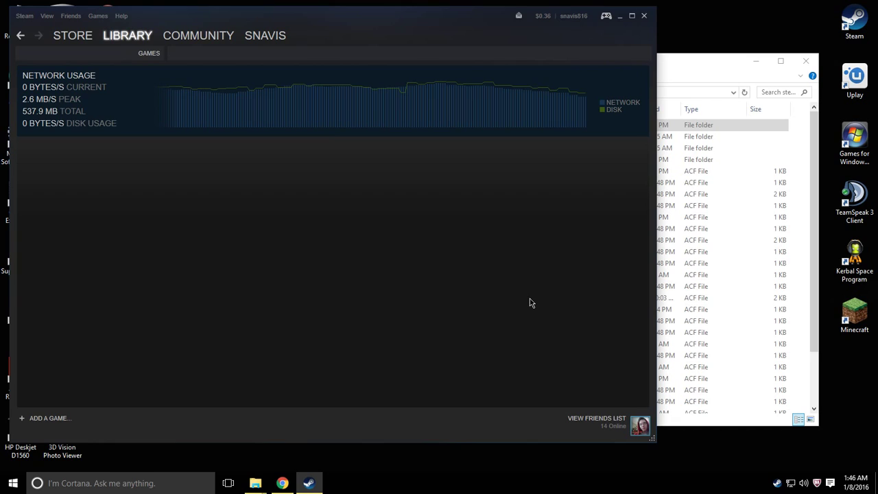
Open C:\Program Files (x86)\Steam\SteamApps\common in a second Explorer window beside X: steamapps.
left_click(709, 63)
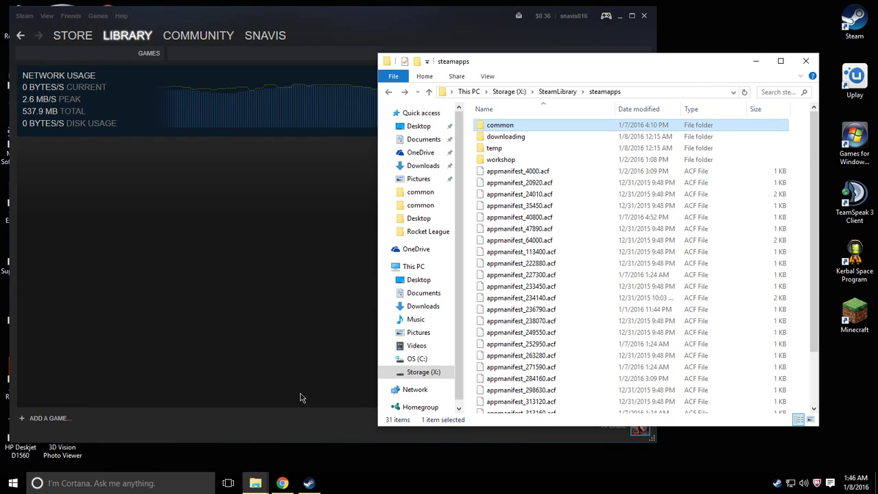
left_click(255, 483)
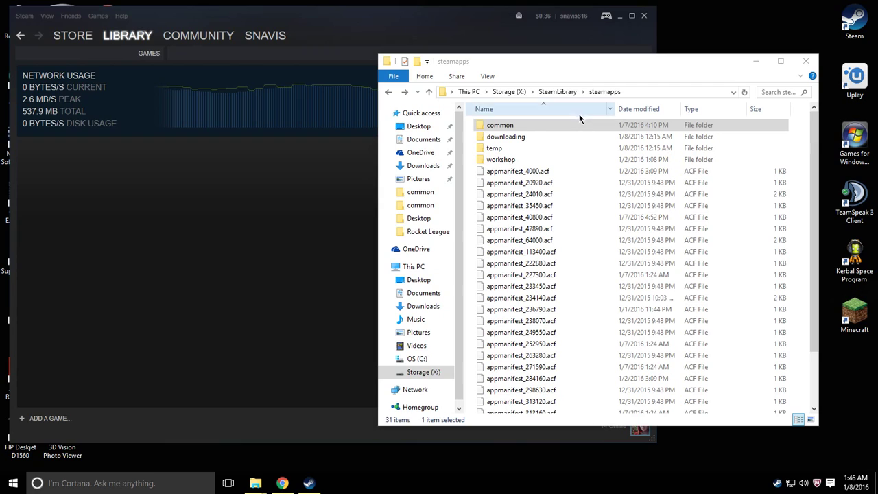
left_click(246, 484)
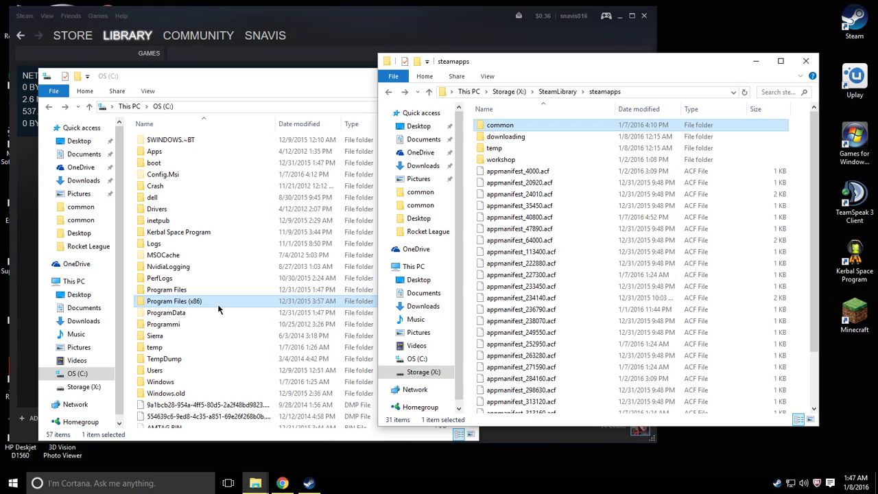
double_click(172, 302)
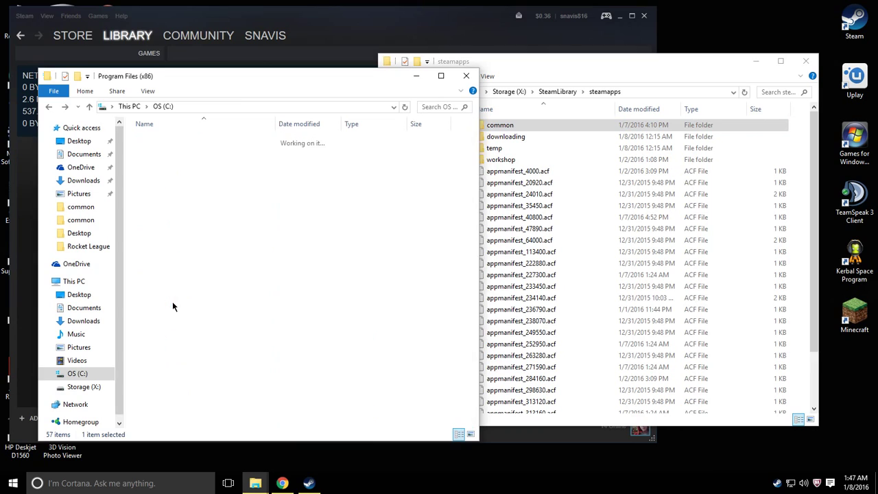
scroll(206, 240, "down", 15)
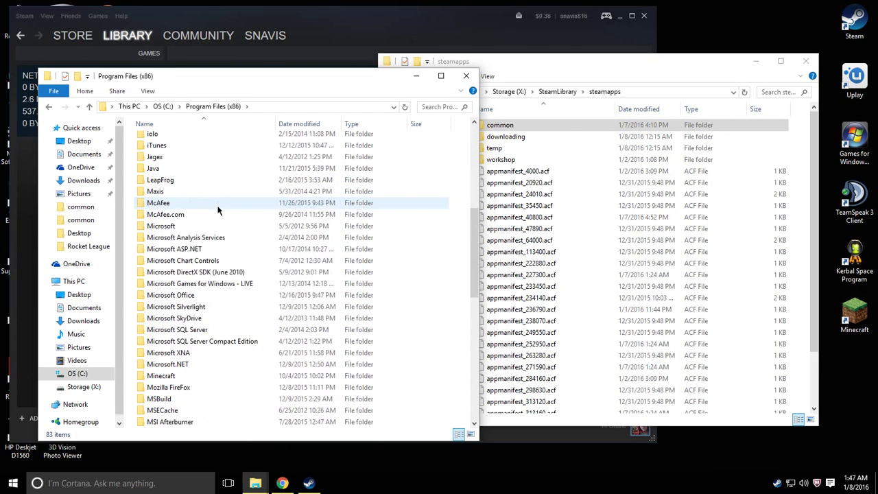
scroll(206, 309, "down", 3)
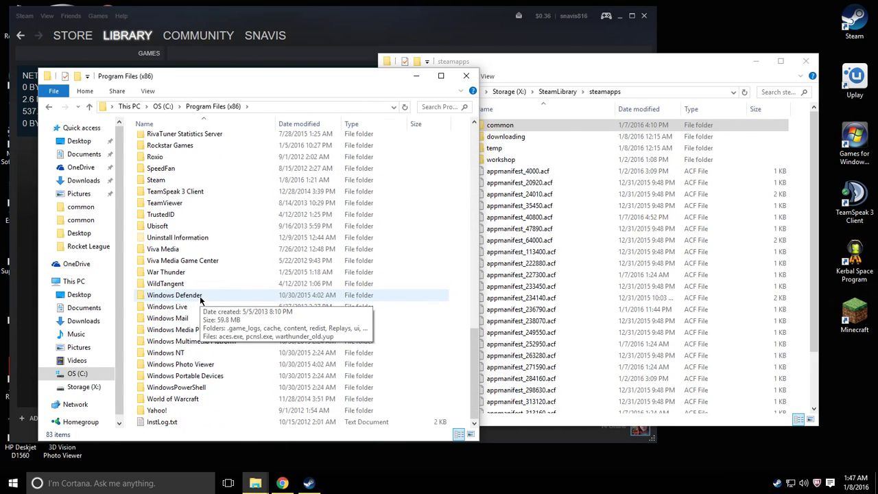
double_click(164, 179)
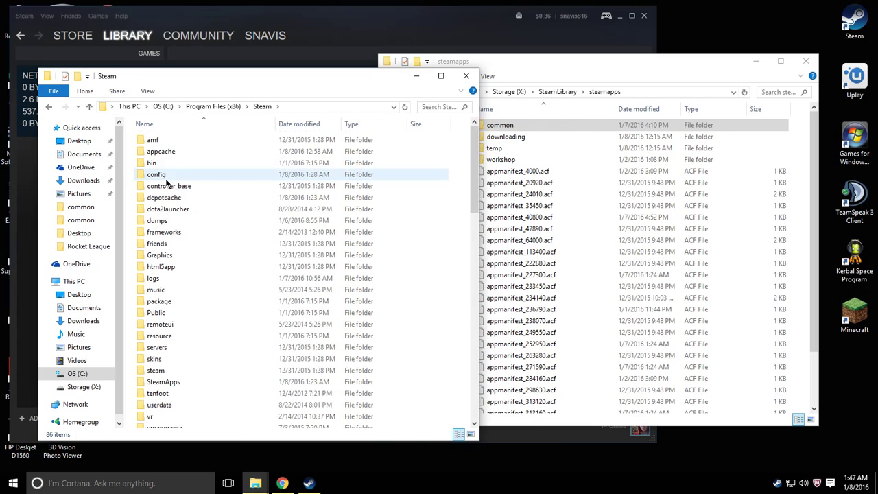
double_click(200, 382)
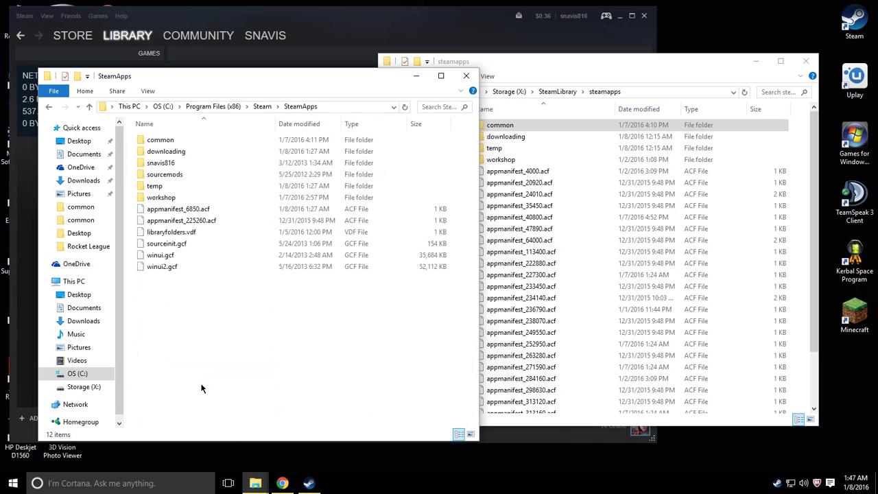
double_click(187, 140)
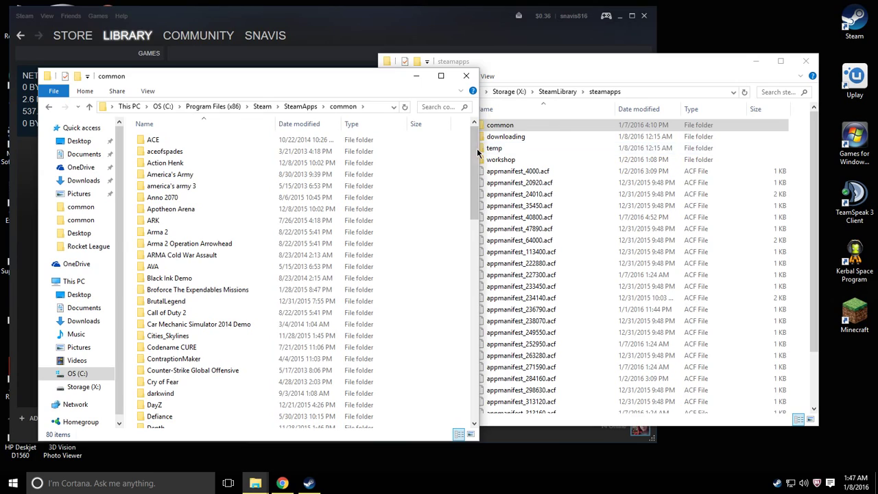
Drag the Hitman 2 Silent Assassin folder from C: common onto the X: common folder to copy it.
left_click_drag(476, 148, 476, 157)
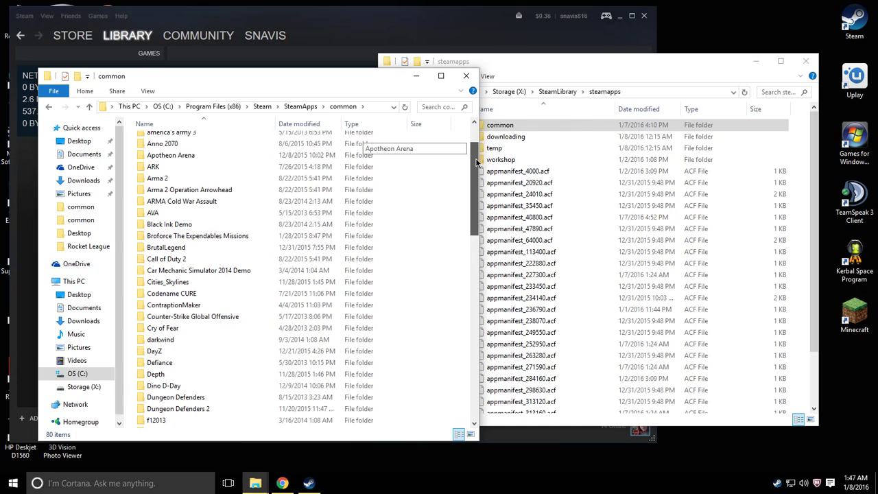
scroll(302, 250, "down", 7)
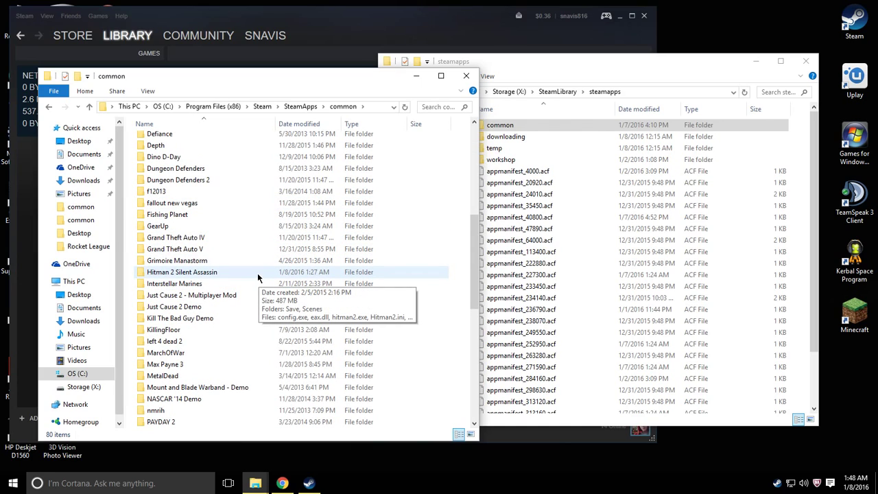
left_click(214, 273)
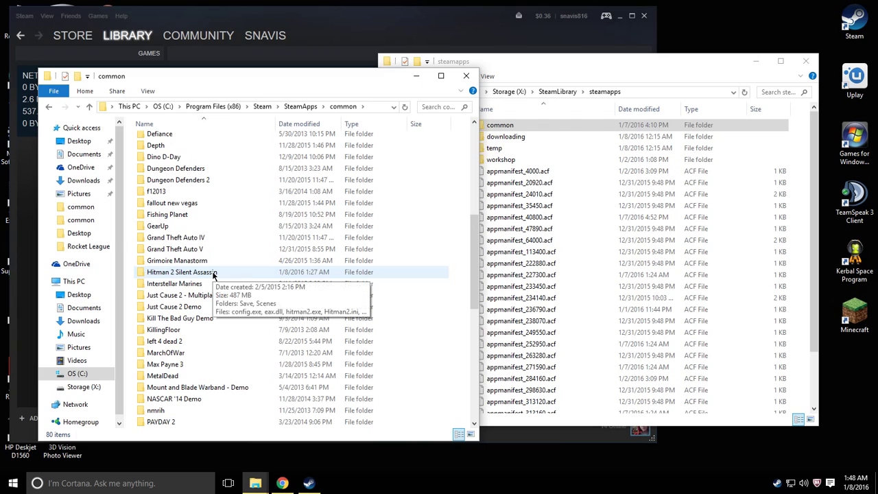
left_click(214, 272)
left_click_drag(214, 273, 545, 124)
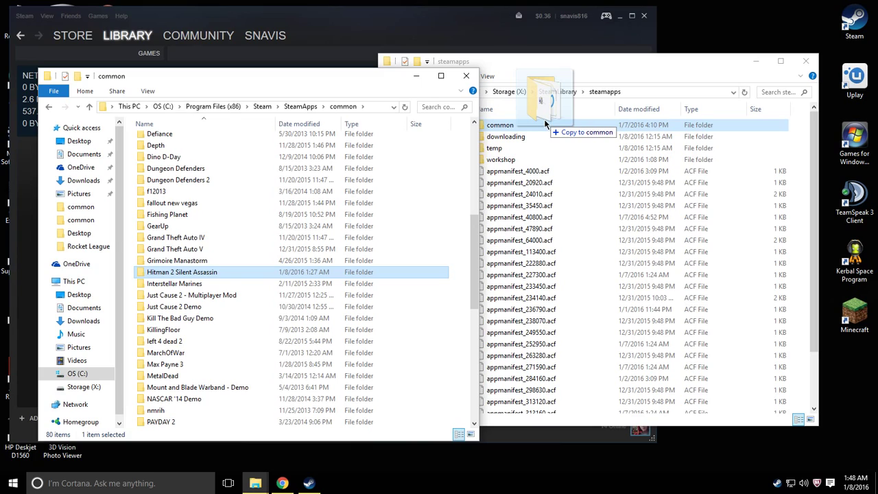
left_click_drag(545, 123, 545, 123)
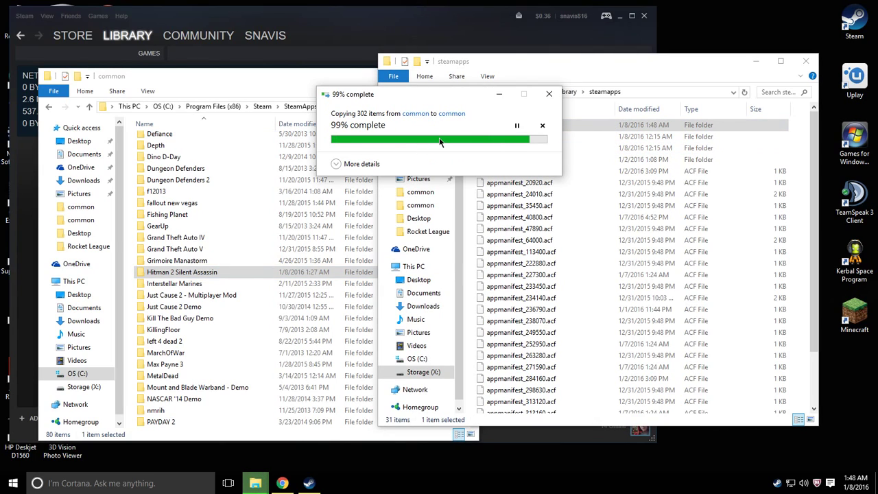
Delete Hitman 2: Silent Assassin's local content from the Steam library and confirm.
left_click(352, 33)
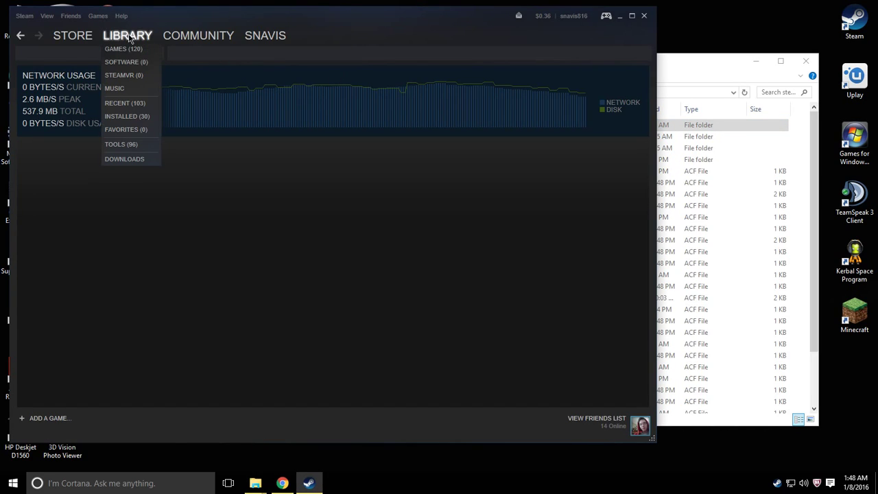
left_click(132, 45)
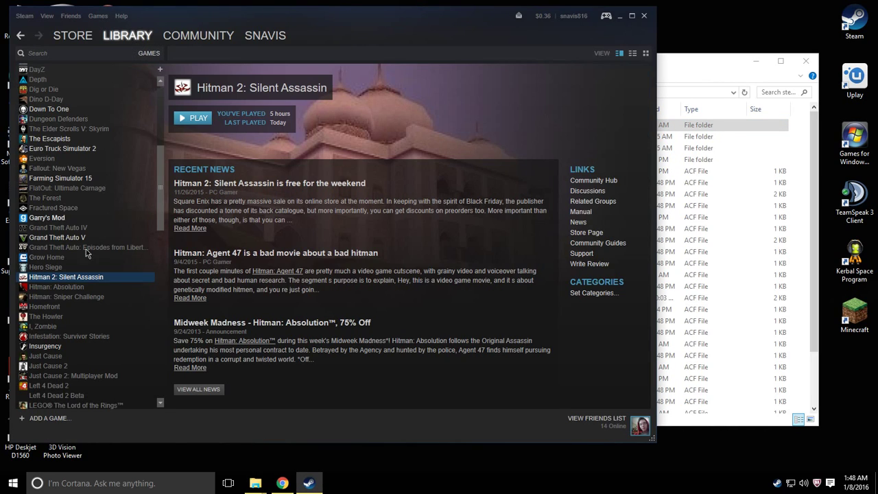
right_click(70, 281)
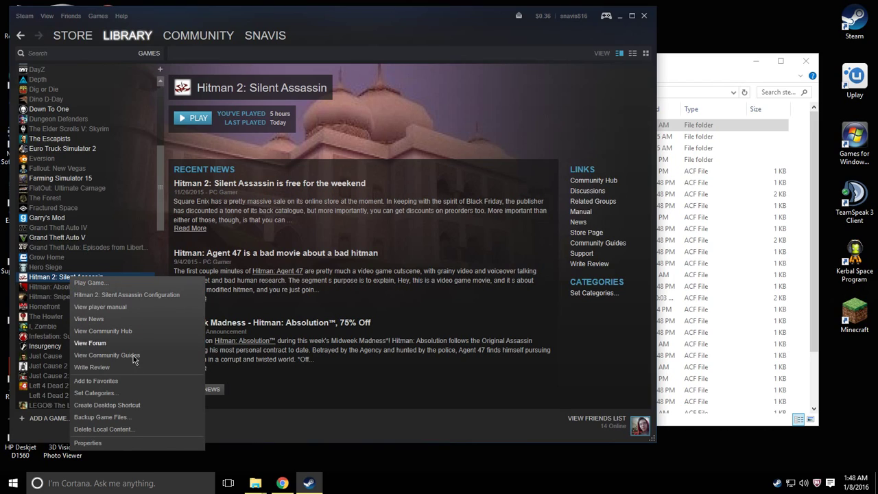
left_click(128, 430)
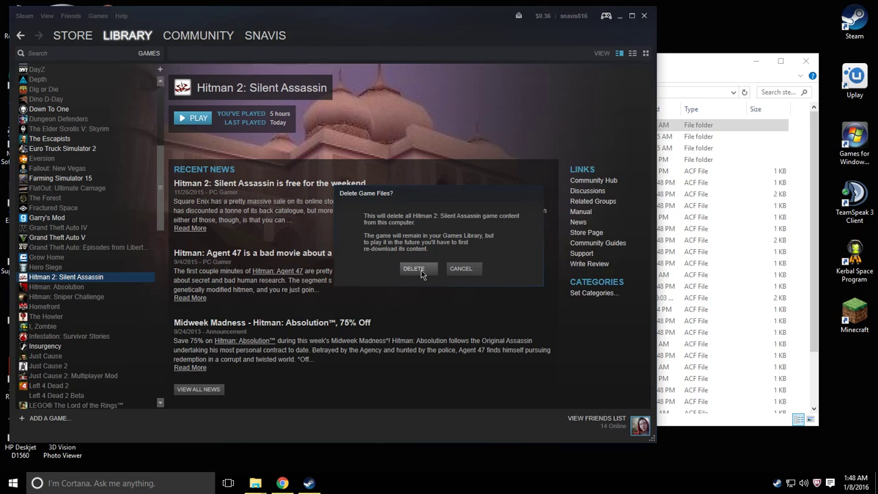
left_click(420, 268)
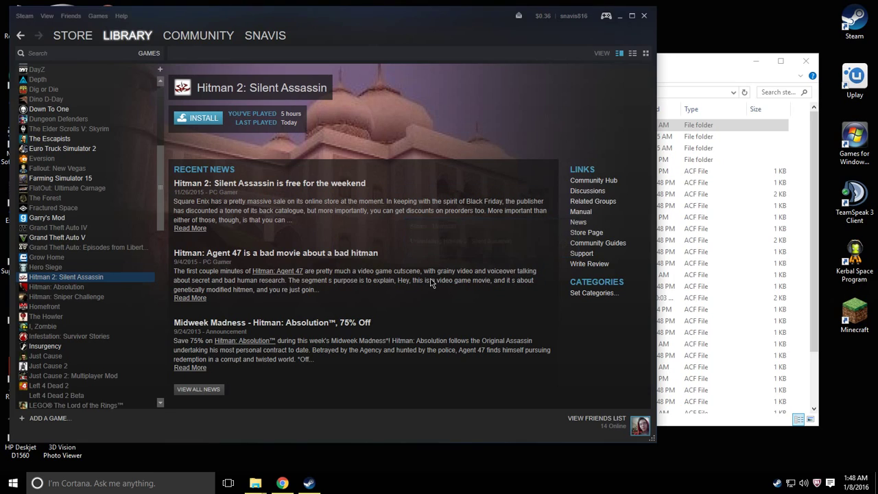
Install Hitman 2: Silent Assassin under X:\SteamLibrary, accept the licence, and dismiss the finished notification.
left_click(198, 120)
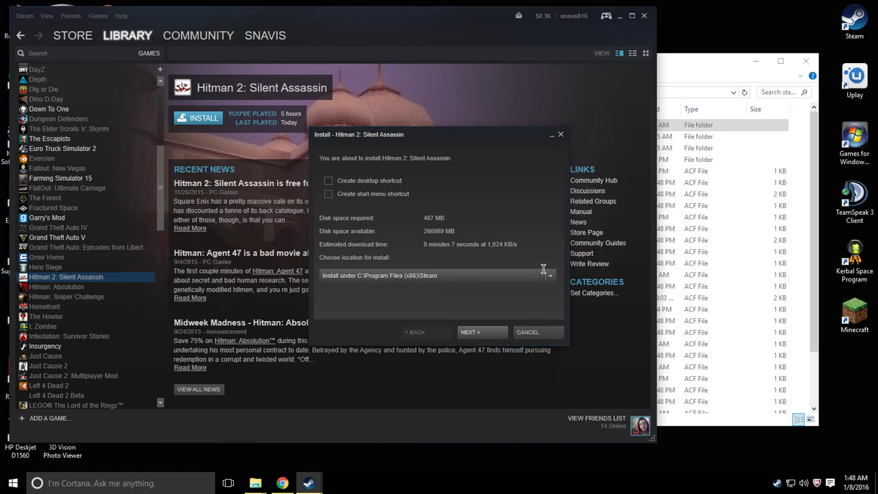
left_click(458, 275)
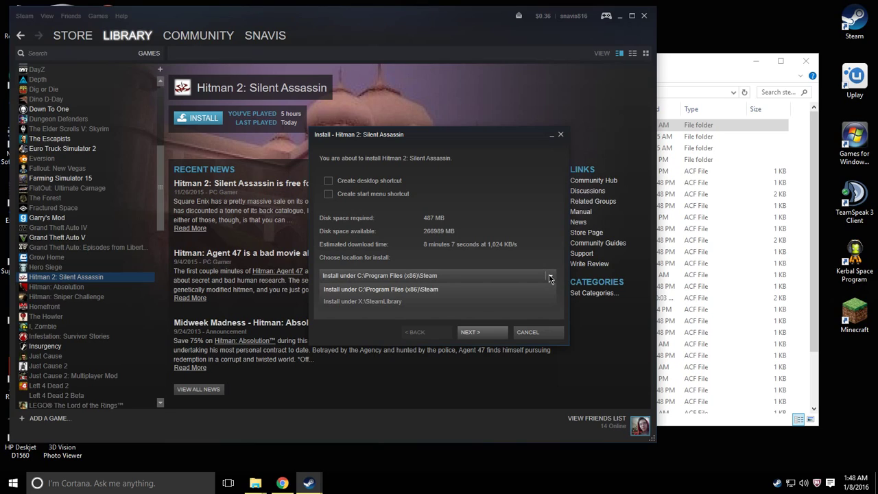
left_click(376, 303)
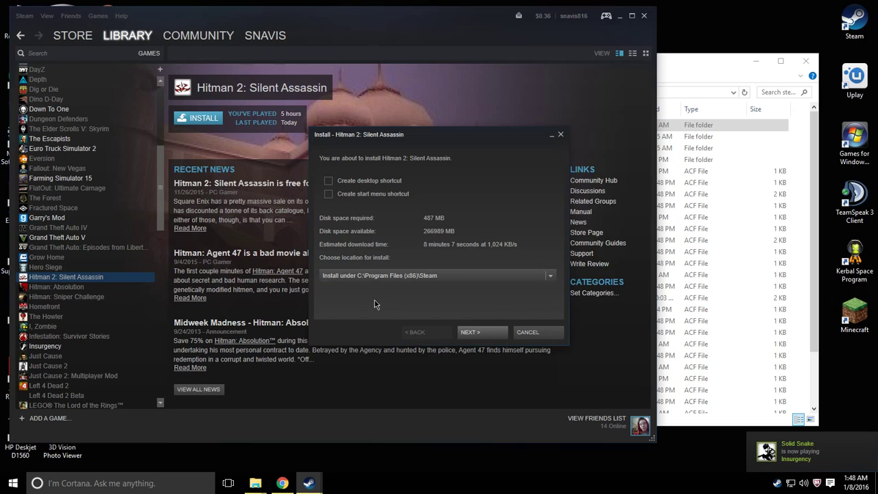
left_click(480, 333)
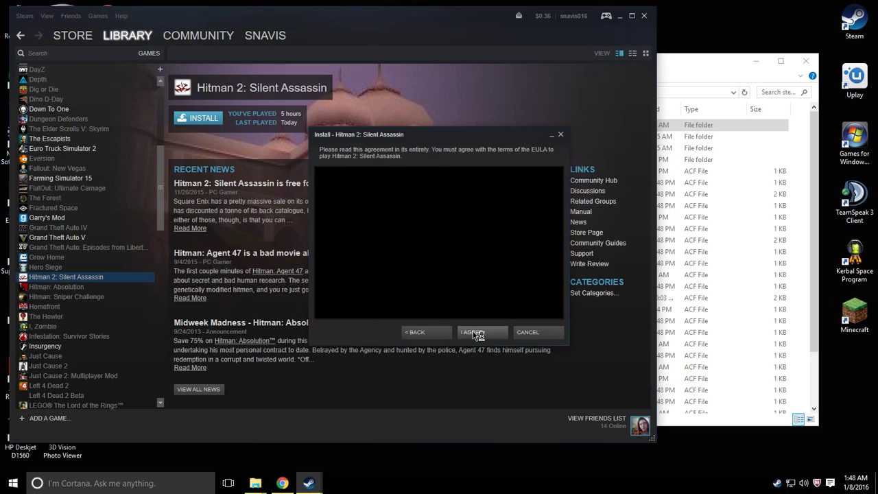
left_click(478, 333)
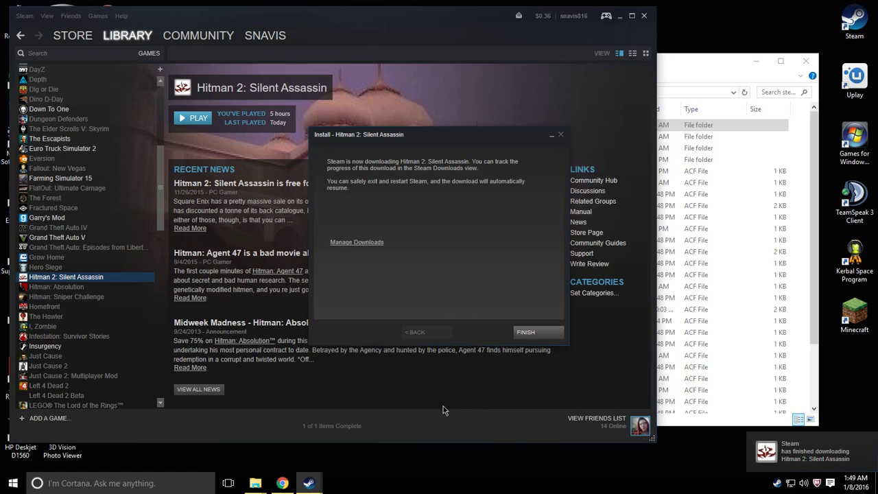
left_click(817, 462)
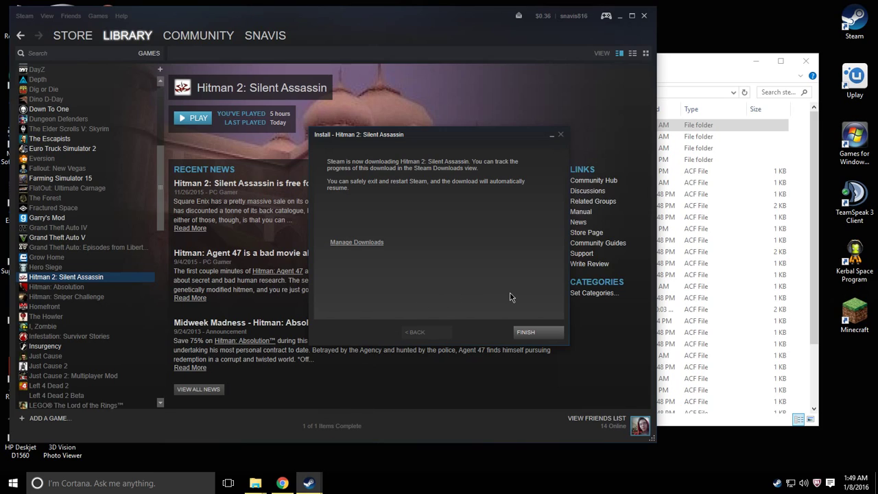
Close the install window and launch Hitman 2: Silent Assassin in play mode.
left_click(534, 334)
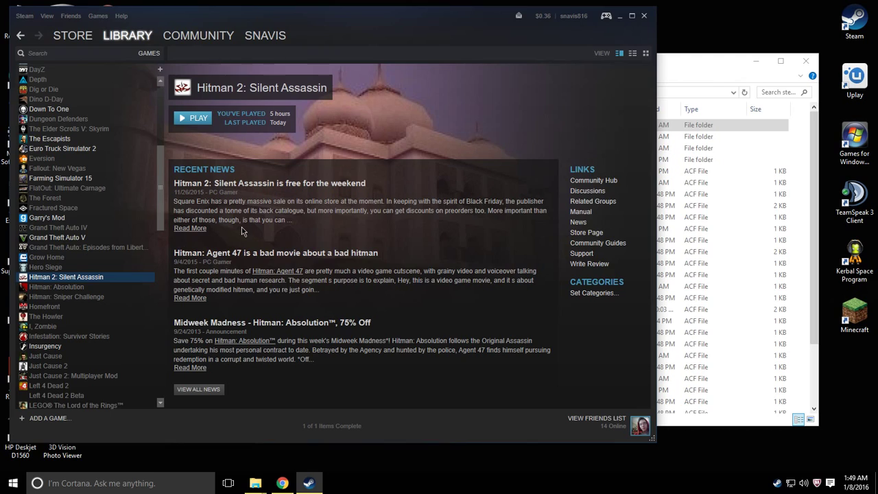
left_click(196, 118)
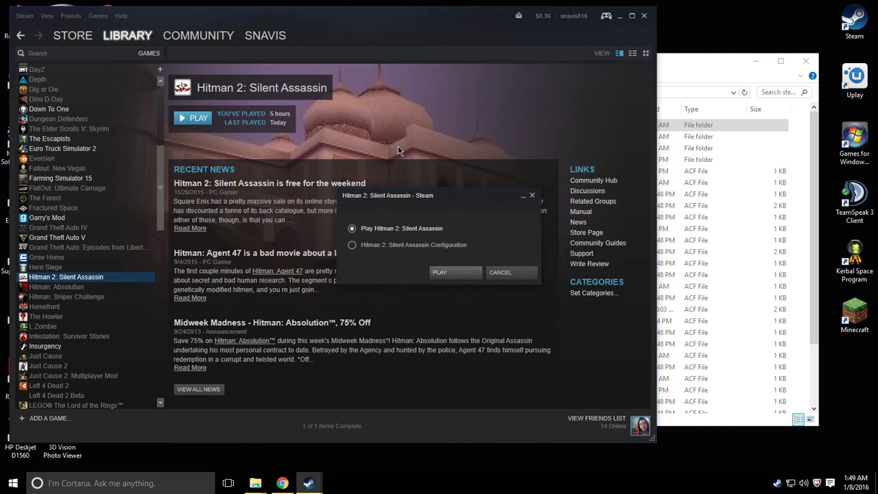
left_click(447, 273)
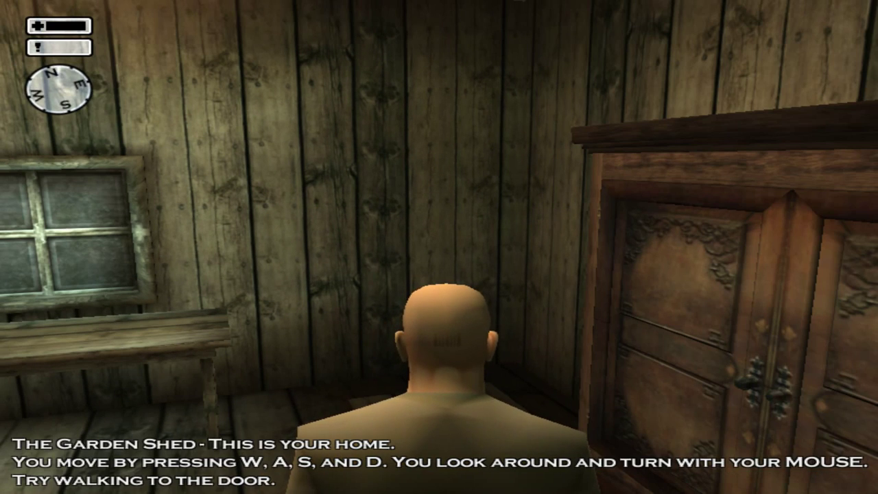
Walk the character to the shed door, open it, and step outside.
key("w")
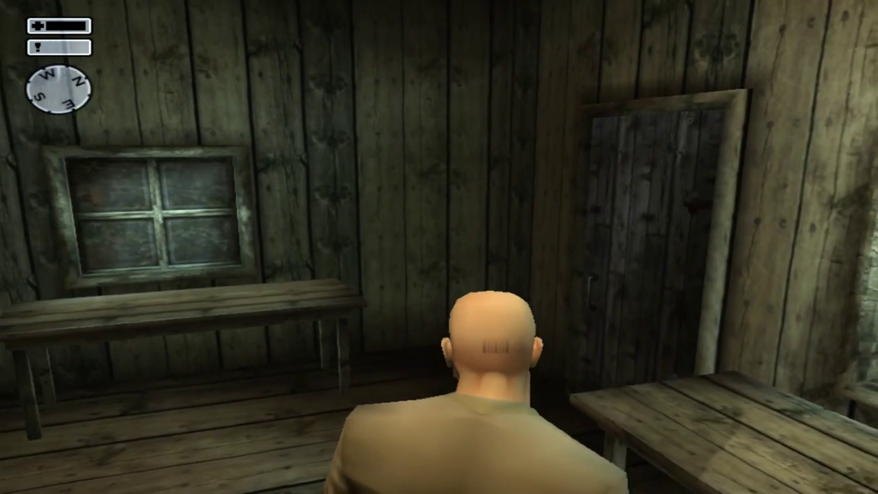
key("w")
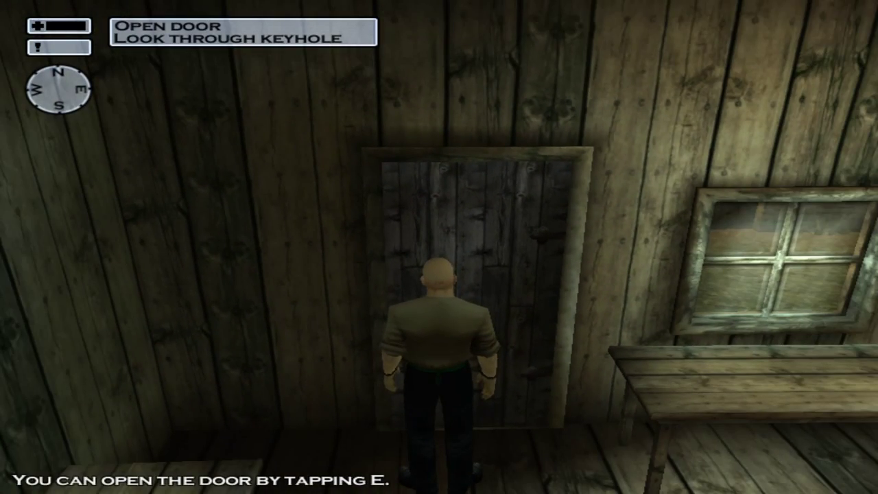
key("e")
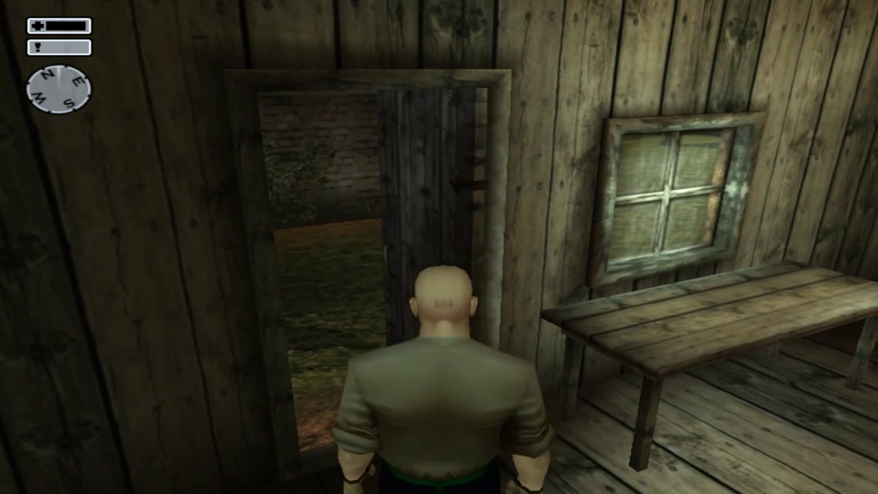
key("w")
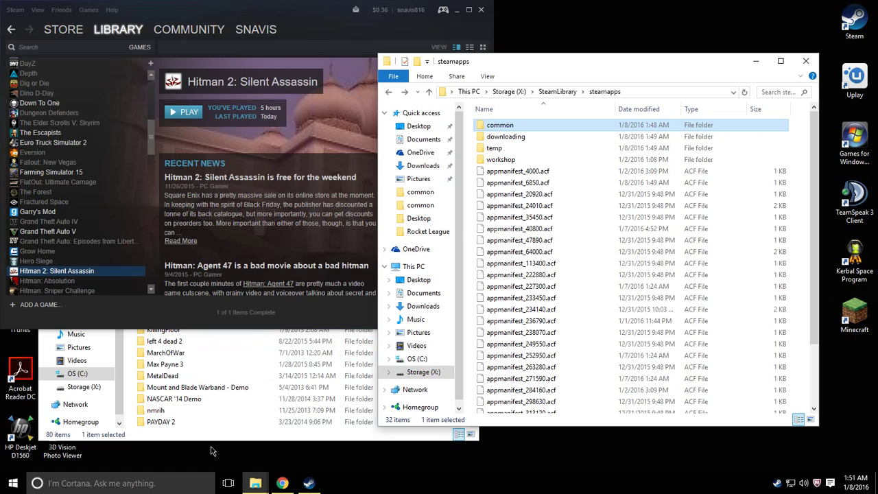
Delete the old Hitman 2 Silent Assassin folder from C:\...\SteamApps\common to the Recycle Bin.
left_click(123, 356)
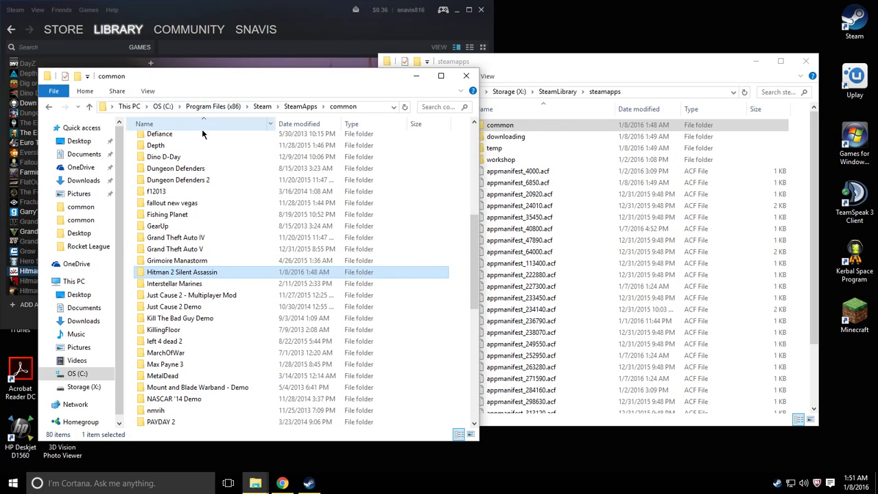
right_click(202, 271)
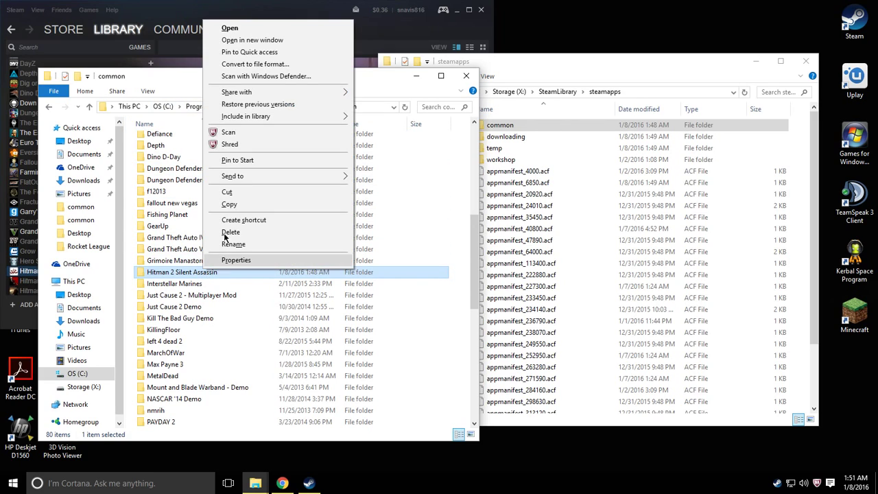
left_click(233, 229)
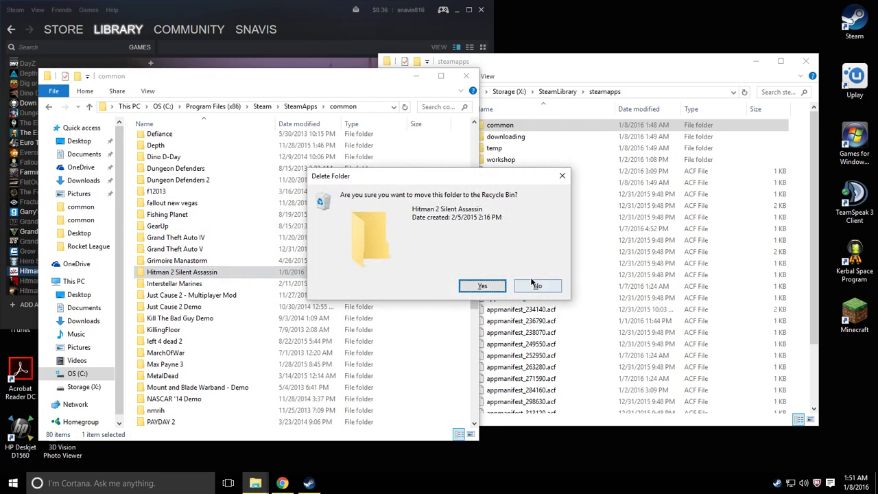
left_click(487, 286)
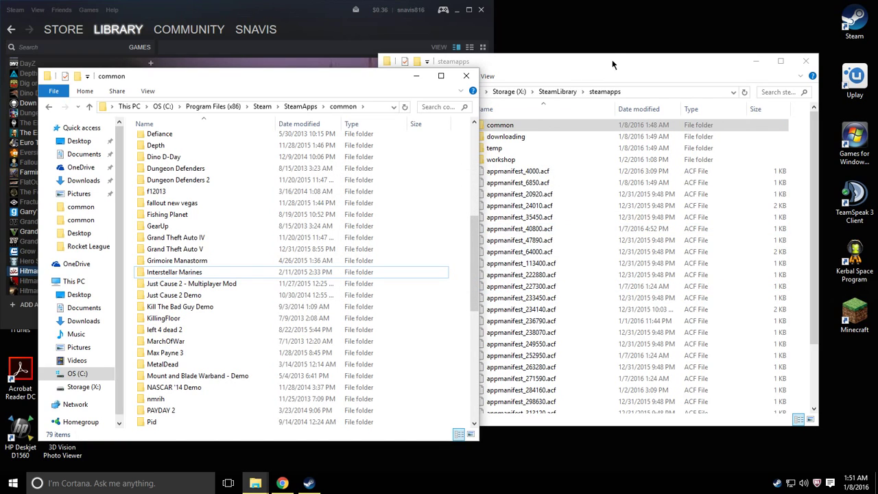
Open the X: common folder to verify the Hitman 2 copy, then close the C: window.
double_click(538, 127)
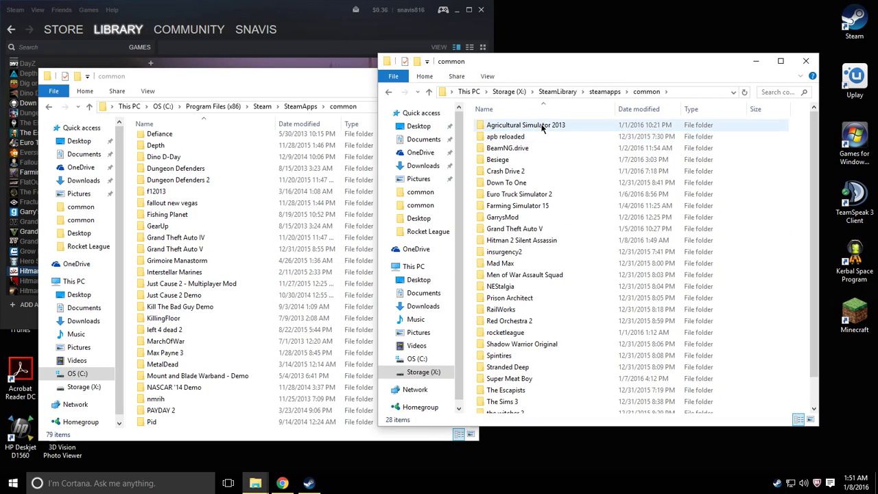
scroll(541, 126, "down", 1)
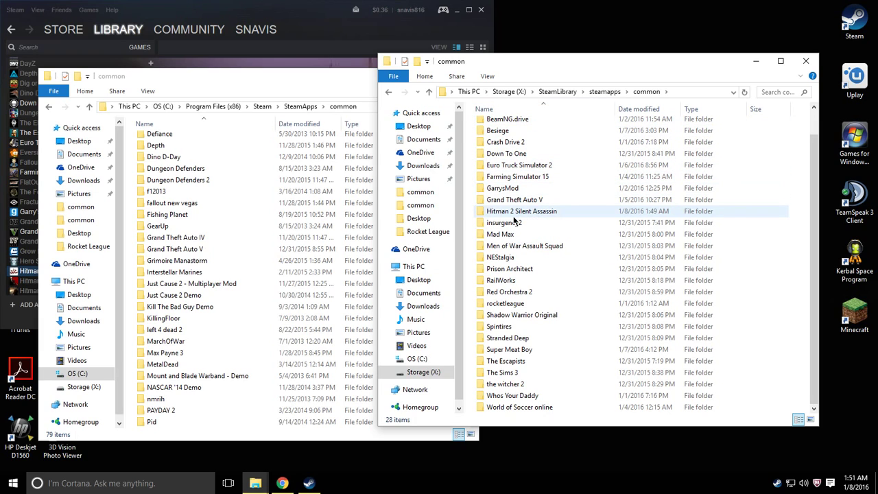
left_click(308, 94)
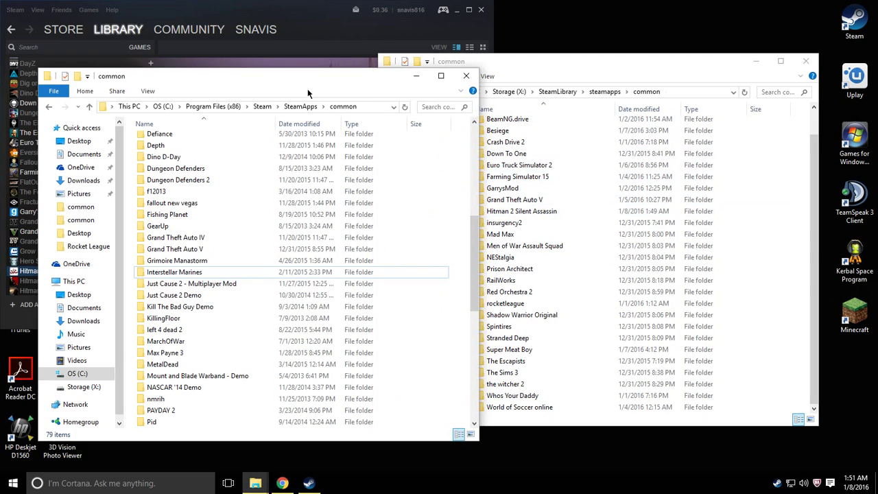
left_click(463, 77)
Close the X: common window, then move and enlarge Steam to show more of the games list.
left_click(805, 61)
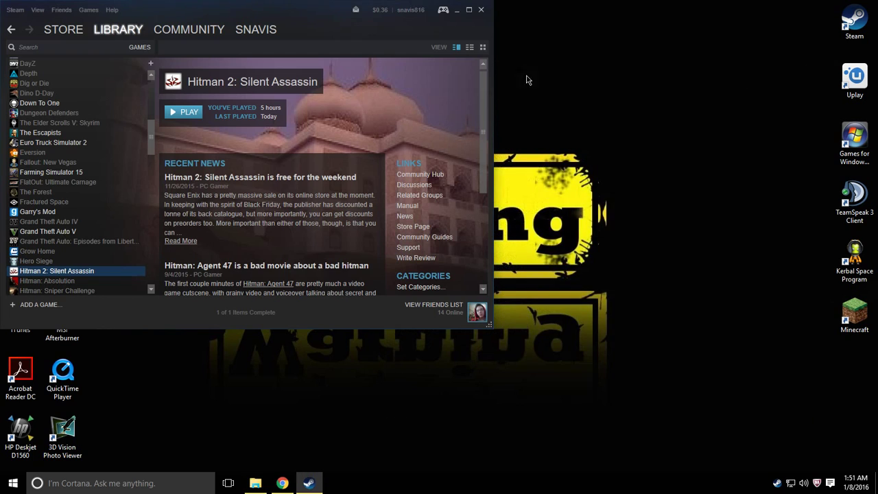
left_click_drag(290, 25, 424, 26)
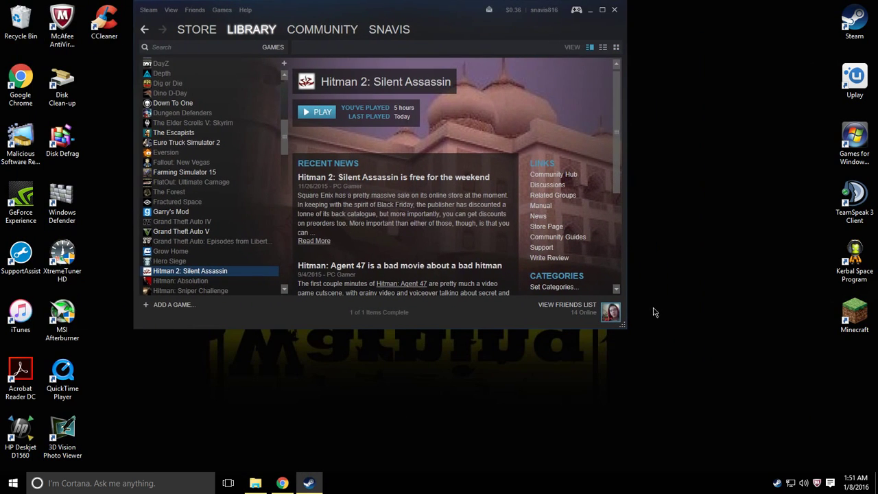
left_click_drag(625, 328, 636, 437)
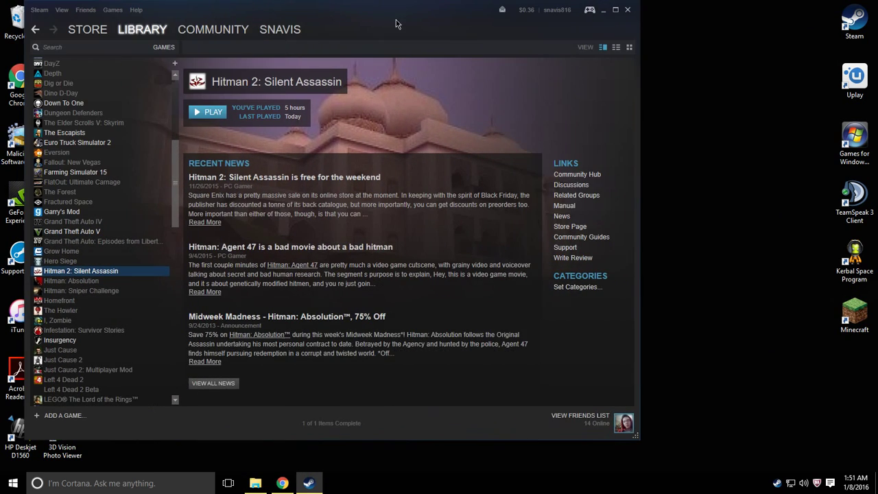
left_click_drag(175, 180, 176, 121)
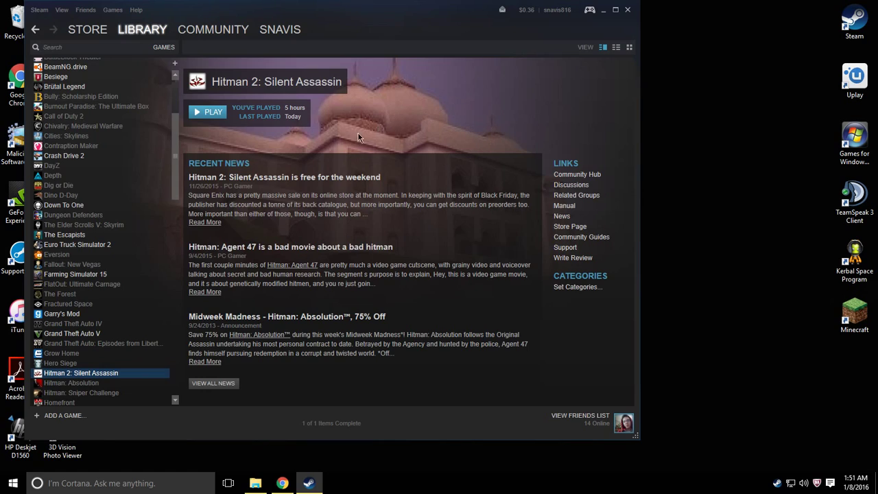
left_click_drag(181, 157, 182, 155)
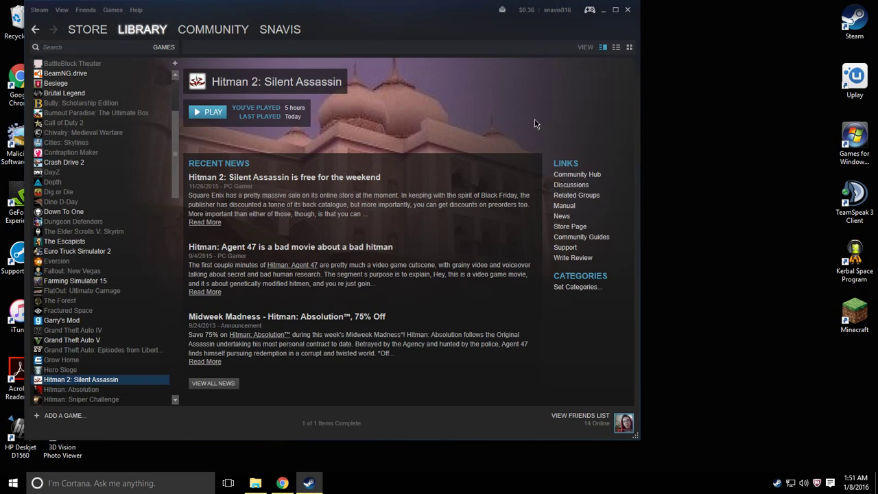